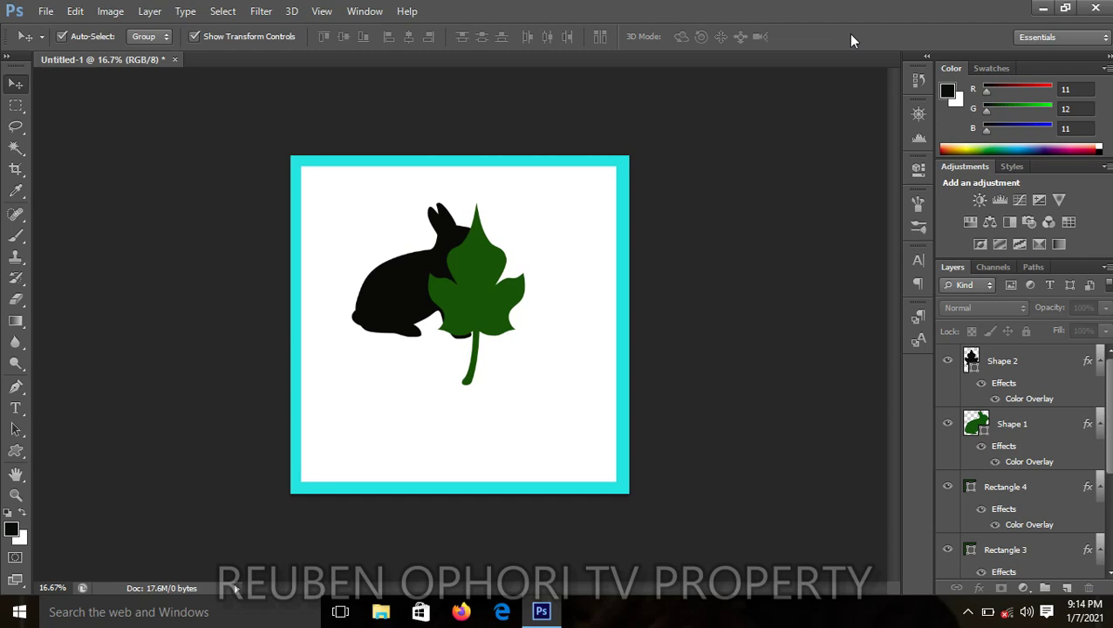
Zoom the canvas in to 33.3% for a larger view of the rabbit and leaf.
key(ctrl+plus)
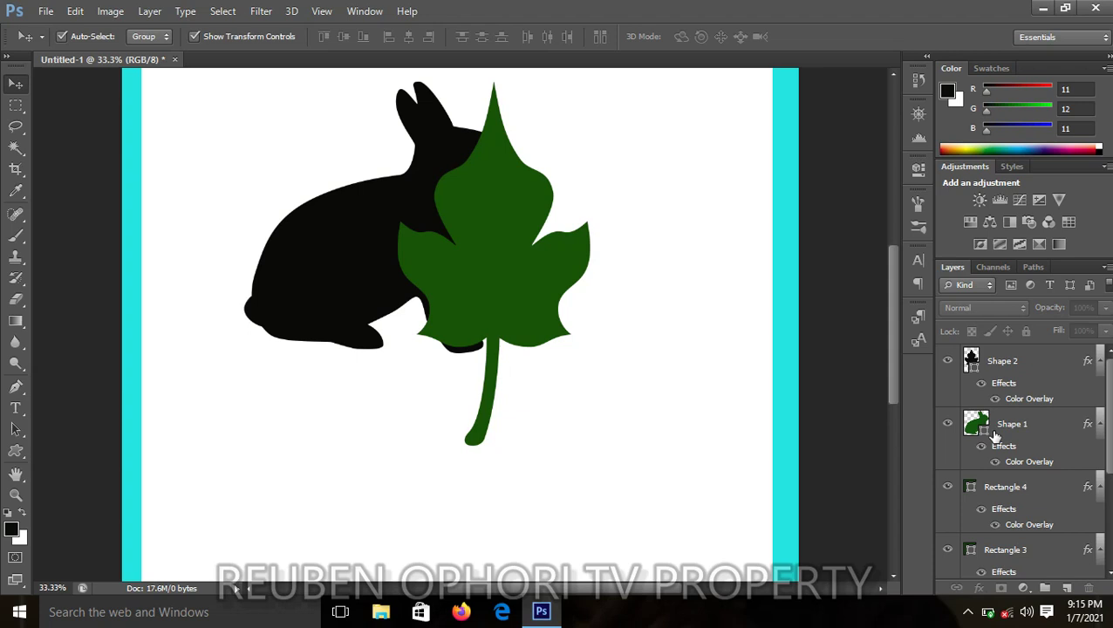
Move the rabbit layer Shape 1 above the leaf layer Shape 2, then deselect it.
drag(994, 436, 998, 369)
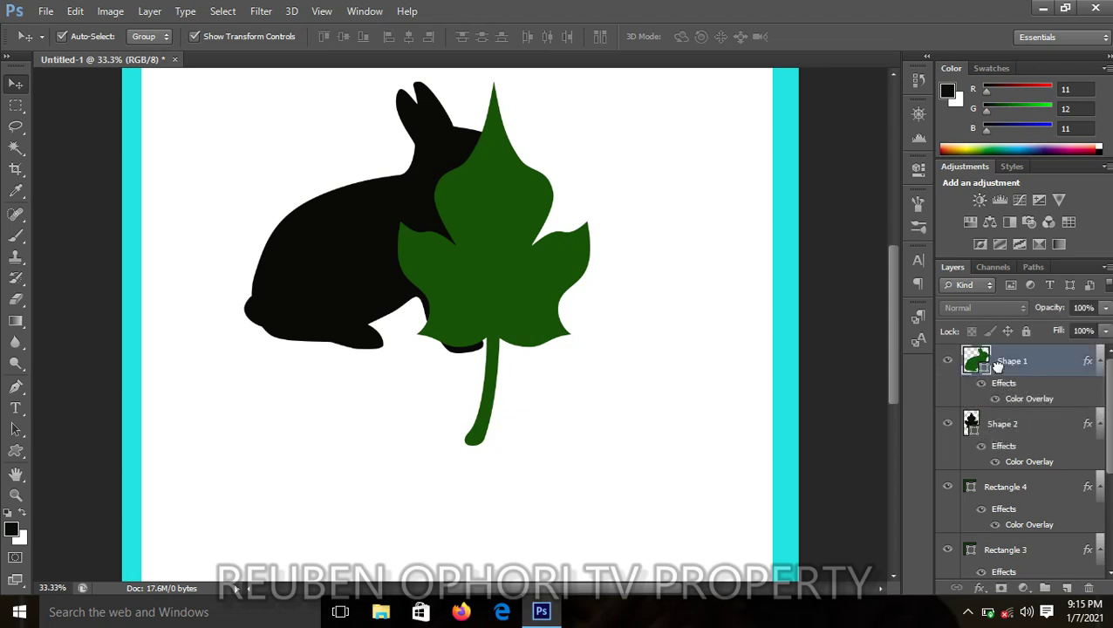
click(724, 323)
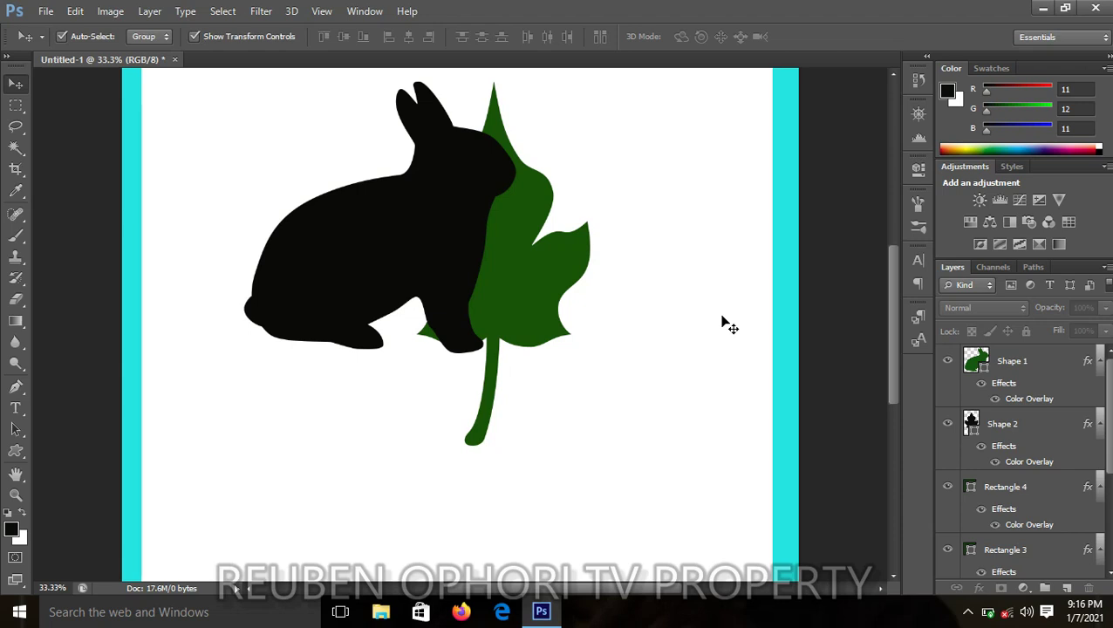
Draw a thin black horizontal rectangle, Rectangle 5, below the rabbit across the leaf stem.
key(ctrl+minus)
key(ctrl+minus)
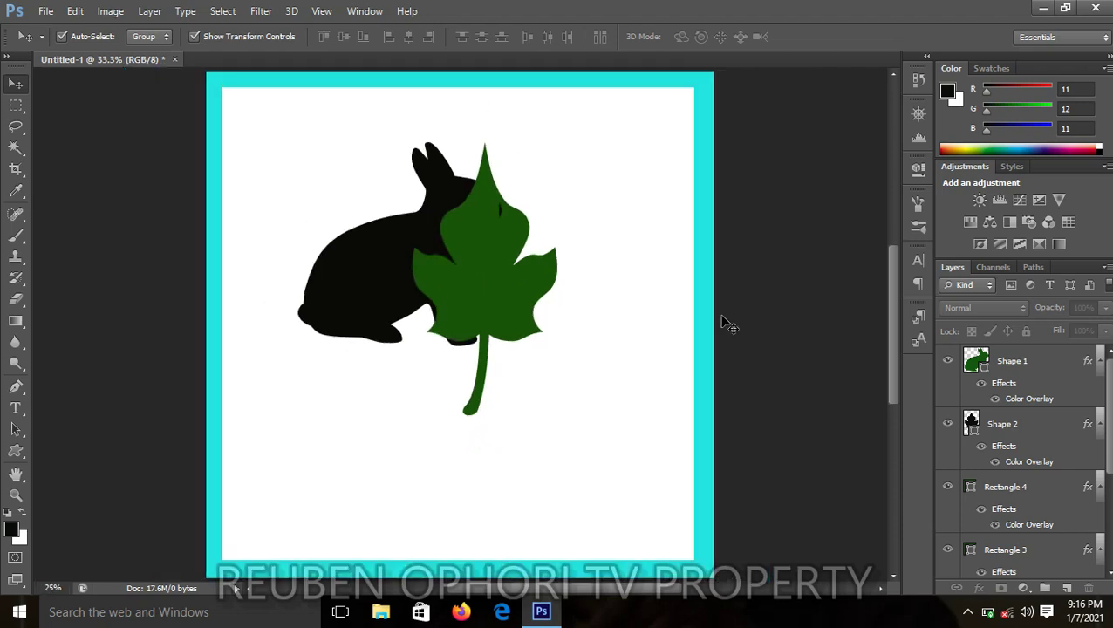
key(ctrl+plus)
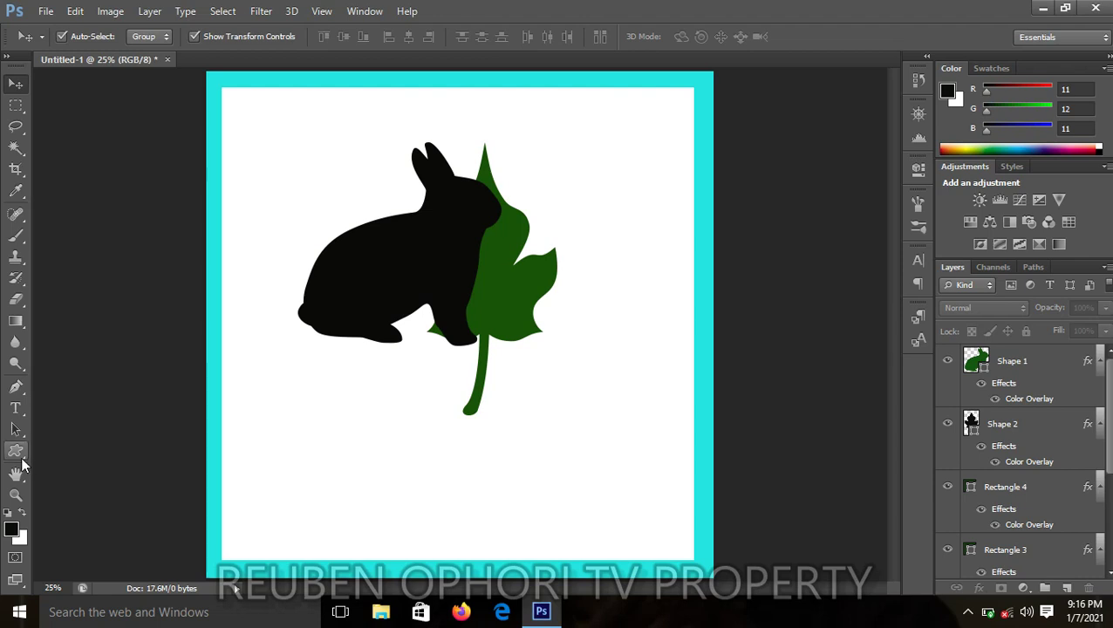
click(21, 460)
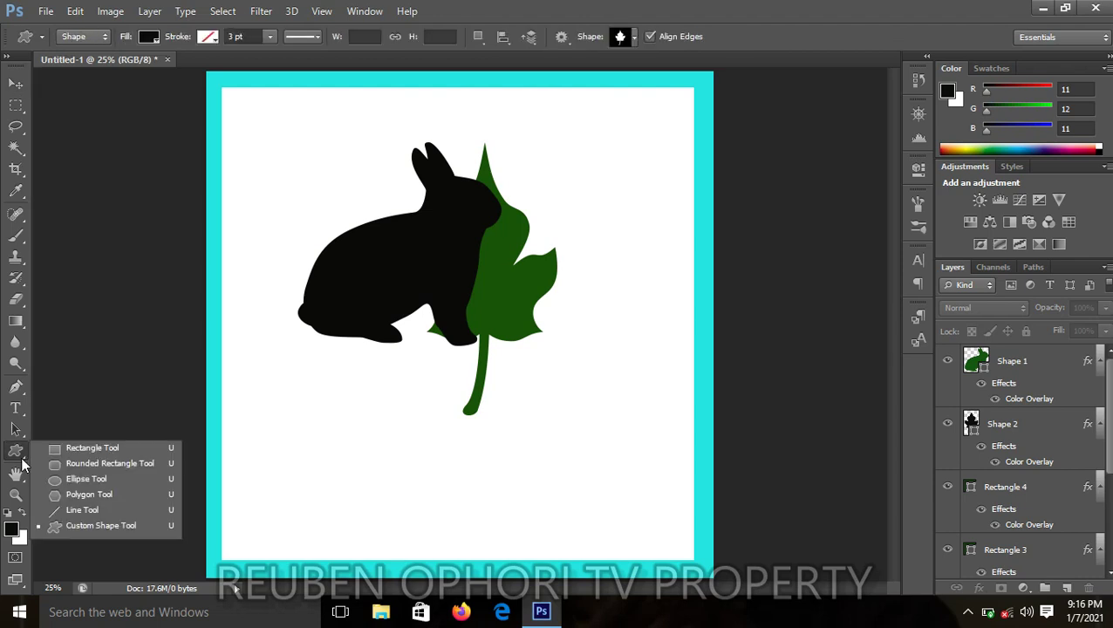
click(77, 448)
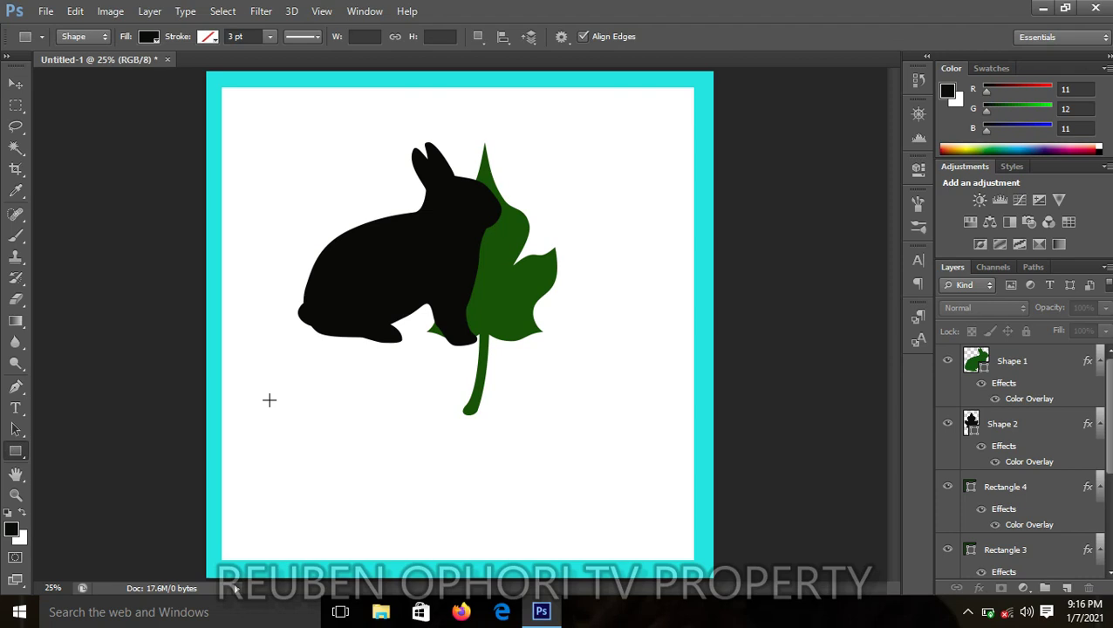
mouse_move(269, 400)
mouse_down()
mouse_move(295, 411)
mouse_move(680, 400)
mouse_up()
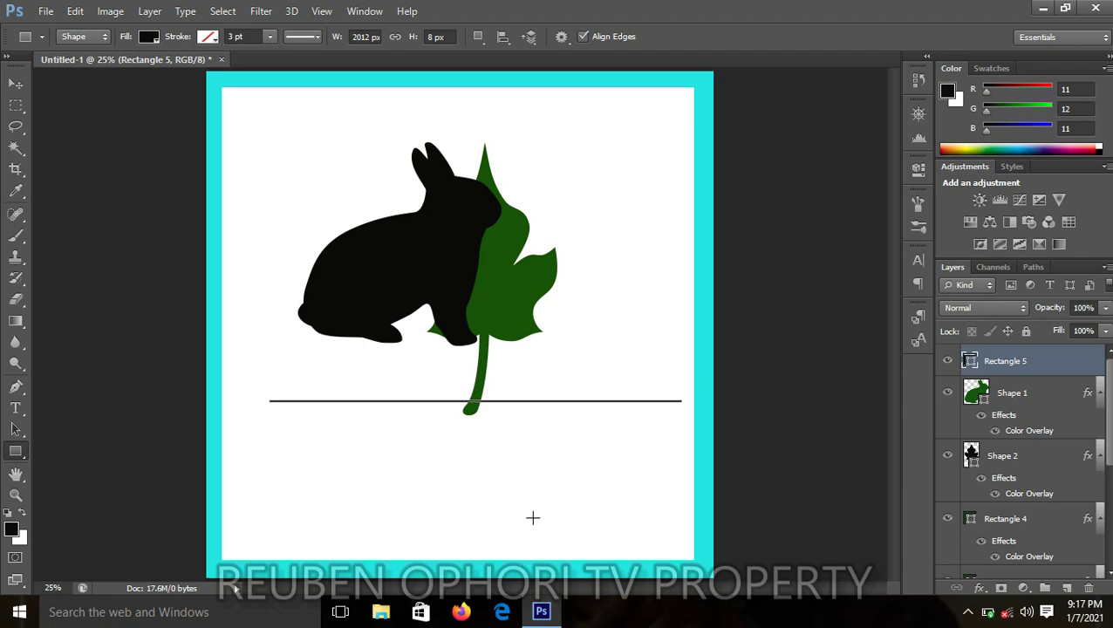
Nudge Rectangle 5 left with the Move tool until it is centred on the canvas.
key(ctrl+plus)
key(ctrl+plus)
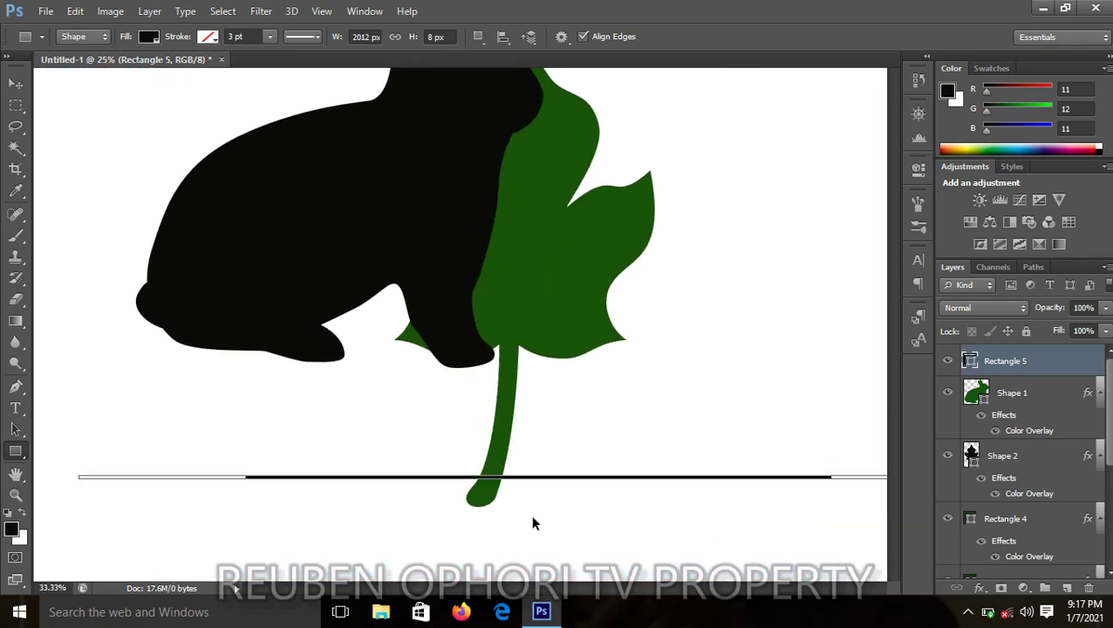
click(16, 83)
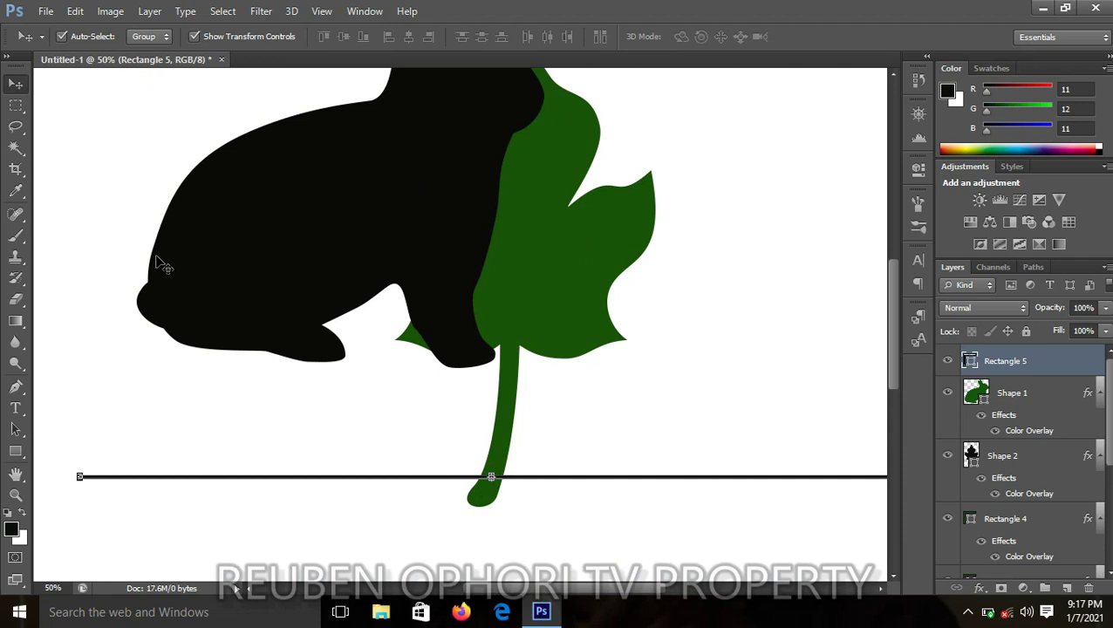
key(Left)
key(Left)
key(Left)
key(Left)
key(Left)
key(Left)
key(Left)
key(Left)
key(Left)
key(Left)
key(Left)
key(Left)
key(Left)
key(Left)
key(Left)
key(Left)
key(Left)
key(Left)
key(Left)
key(Left)
key(Left)
key(Left)
key(Left)
key(Left)
key(Left)
key(Left)
key(Left)
key(Left)
key(Left)
key(Left)
key(Left)
key(Left)
key(ctrl+minus)
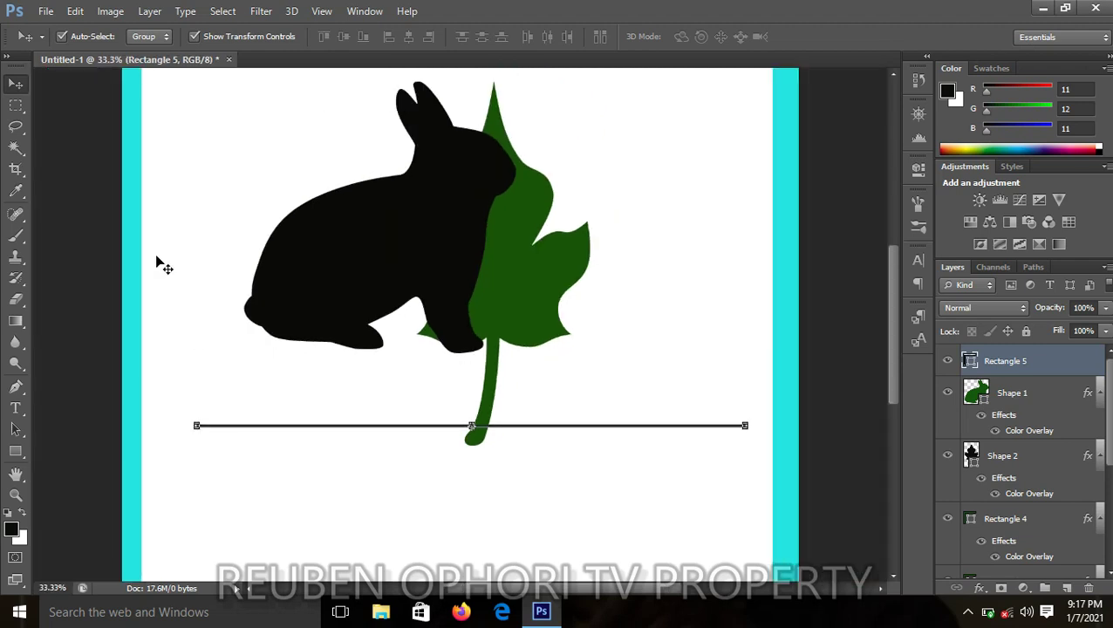
key(Left)
key(Left)
key(Left)
key(Left)
key(Left)
key(Left)
key(Left)
key(Left)
key(Left)
key(Left)
key(Left)
key(Left)
key(Left)
key(Left)
key(Left)
key(Left)
key(Left)
key(Left)
key(Left)
key(Left)
key(Left)
key(Left)
key(Left)
key(Left)
key(Left)
key(Left)
key(Left)
key(Left)
key(Left)
key(Left)
key(Left)
key(Left)
key(Left)
key(Left)
key(Left)
key(Left)
key(Left)
key(Left)
key(Left)
key(Left)
key(Left)
key(Left)
key(Left)
key(Left)
key(Left)
key(Left)
key(Left)
key(Left)
key(Left)
key(Left)
key(Left)
Deselect Rectangle 5 to view the finished rabbit, leaf and line.
click(96, 180)
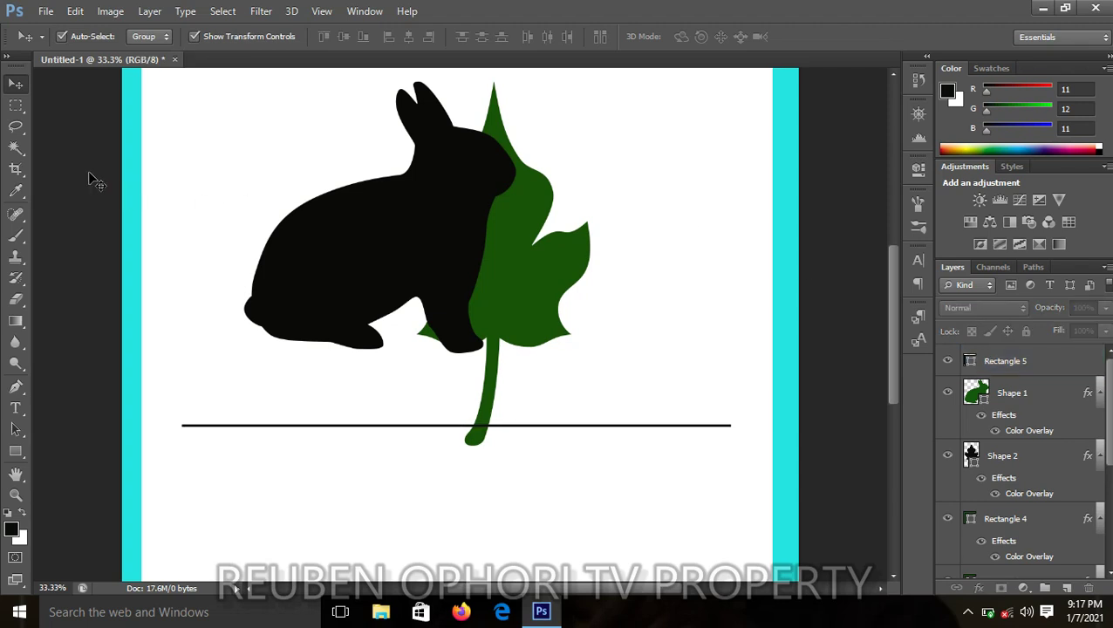